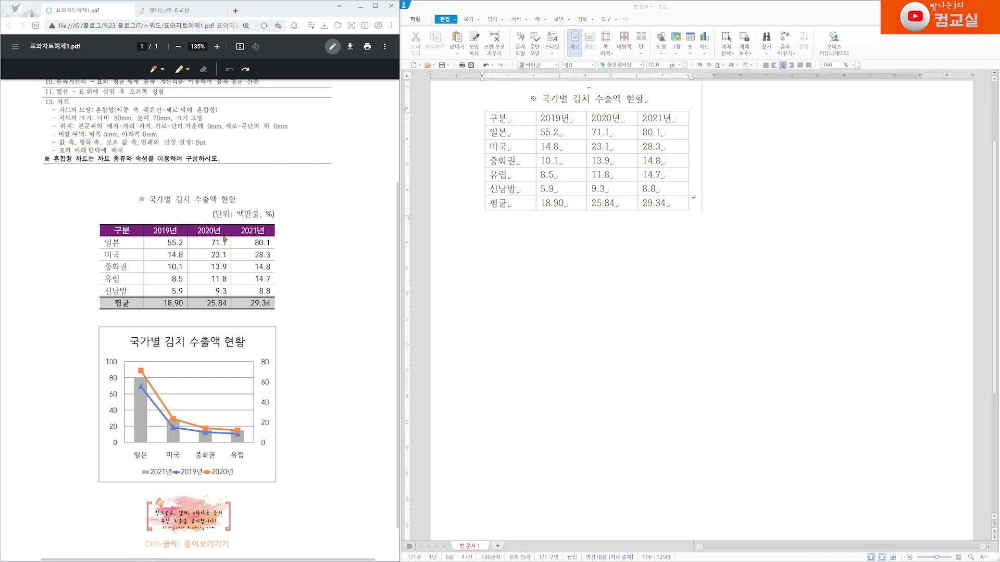
# Step: Bracket the kimchi export table on both sides in pen in the example PDF and draw an arrow pointing at the chart
pyautogui.click(287, 199)
pyautogui.moveTo(288, 199)
pyautogui.mouseDown()
pyautogui.moveTo(304, 273)
pyautogui.moveTo(288, 302)
pyautogui.mouseUp()
pyautogui.moveTo(94, 201); pyautogui.dragTo(84, 287)
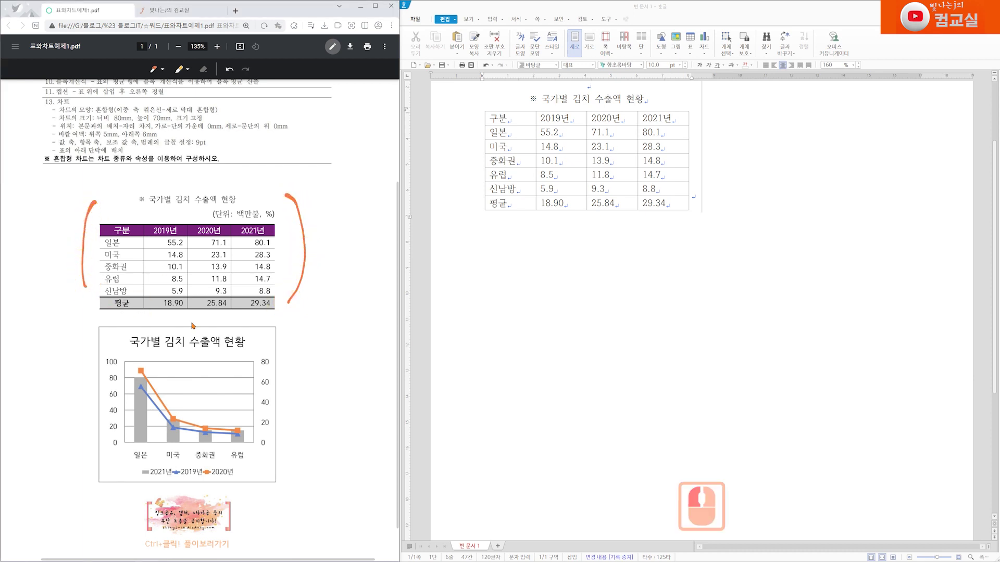
pyautogui.moveTo(336, 344)
pyautogui.mouseDown()
pyautogui.moveTo(294, 370)
pyautogui.moveTo(306, 371)
pyautogui.mouseUp()
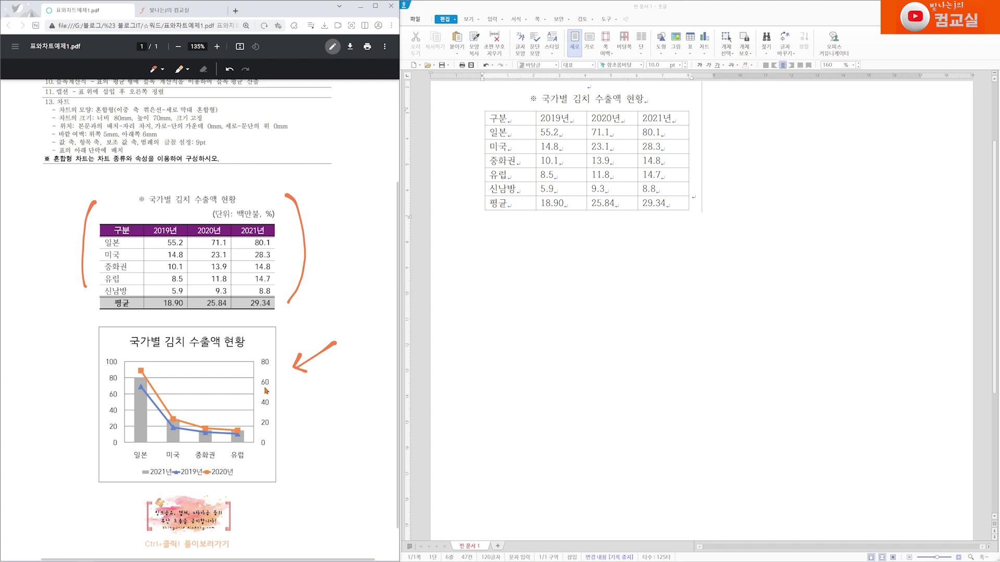
# Step: Write circled numbers in pen on the PDF: 1 beside the table, 2 beside the chart and 3 beside the unit caption
pyautogui.click(285, 268)
pyautogui.moveTo(289, 275); pyautogui.dragTo(290, 268)
pyautogui.moveTo(290, 411)
pyautogui.mouseDown()
pyautogui.moveTo(301, 425)
pyautogui.moveTo(282, 417)
pyautogui.moveTo(302, 412)
pyautogui.mouseUp()
pyautogui.moveTo(253, 195)
pyautogui.mouseDown()
pyautogui.moveTo(265, 205)
pyautogui.moveTo(256, 210)
pyautogui.moveTo(272, 198)
pyautogui.moveTo(268, 212)
pyautogui.mouseUp()
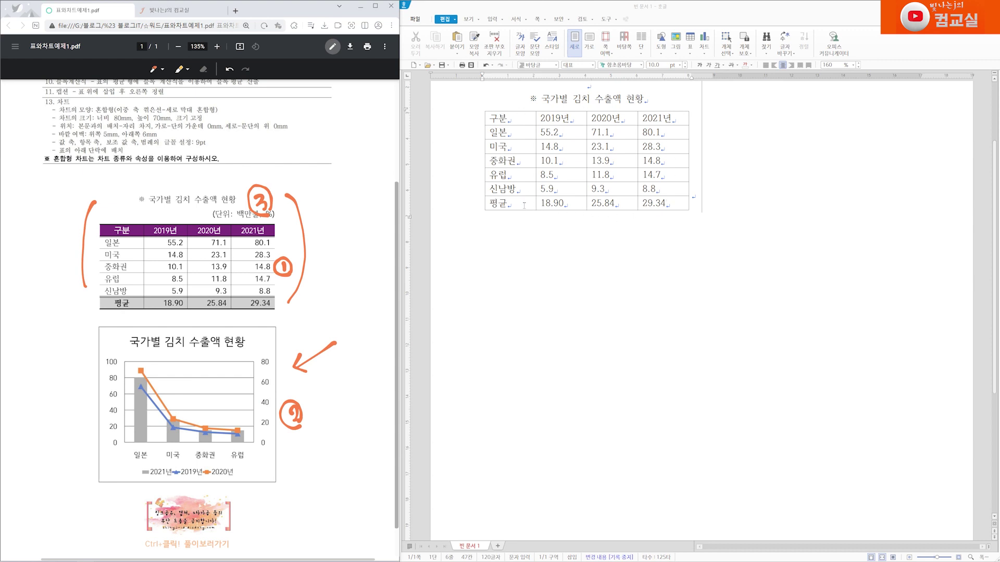
# Step: Draw pen arrows in the PDF pointing at the chart's year legend and at its last category label, 유럽
pyautogui.moveTo(494, 203); pyautogui.dragTo(666, 203)
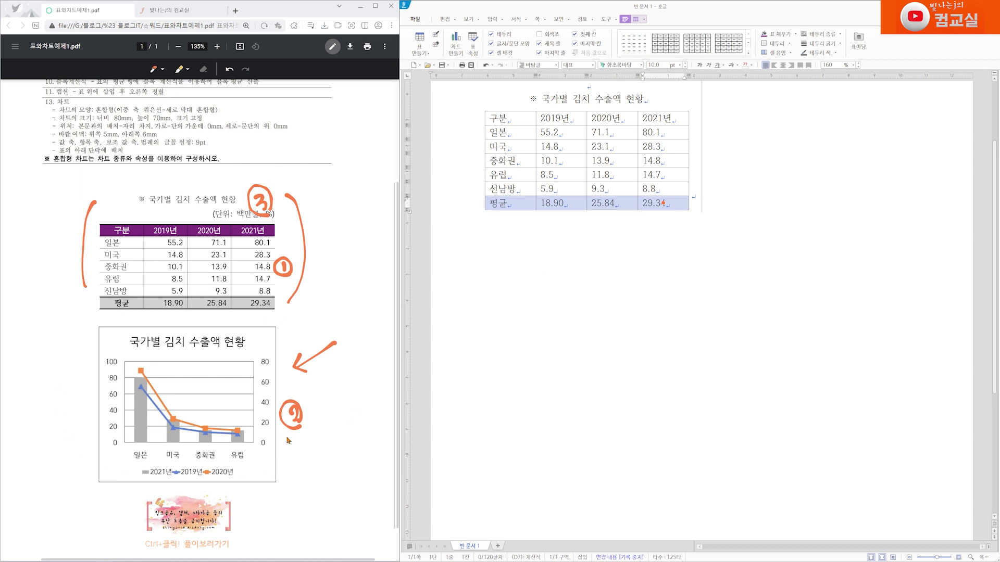
pyautogui.click(243, 472)
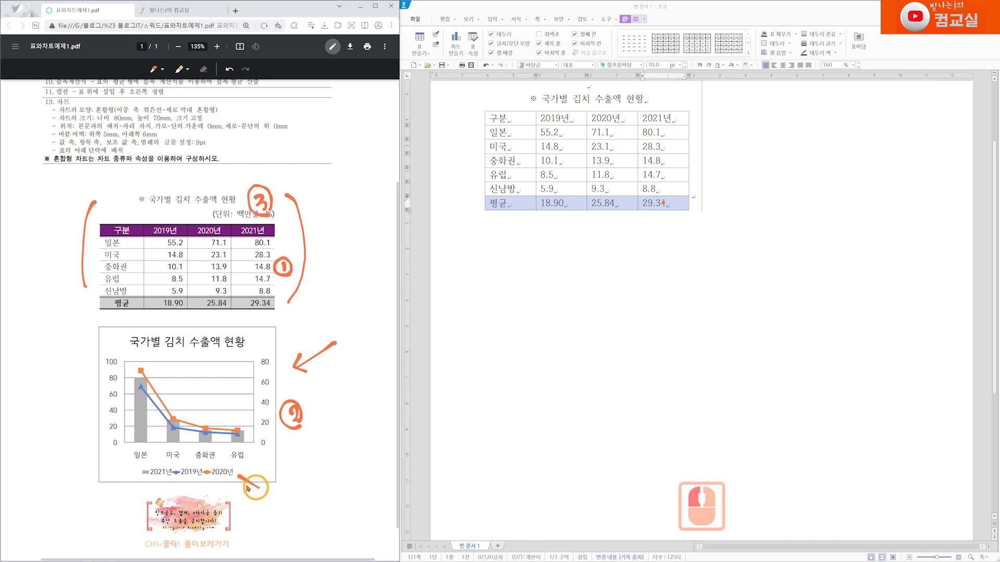
pyautogui.moveTo(291, 459)
pyautogui.mouseDown()
pyautogui.moveTo(252, 452)
pyautogui.moveTo(262, 449)
pyautogui.mouseUp()
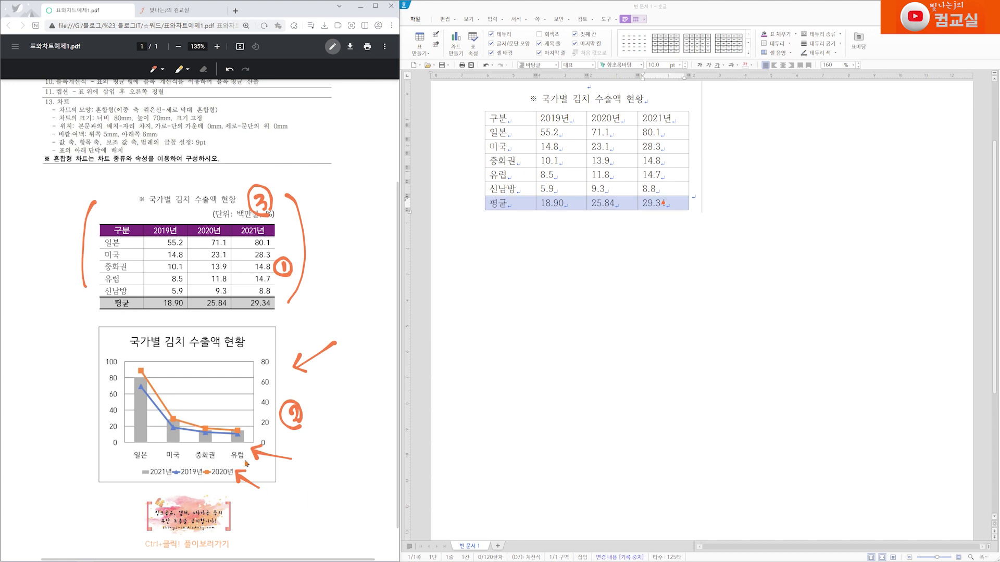
# Step: Insert a clustered column chart from the table's header row through the 유럽 row, covering all three years, and close the chart data editor
pyautogui.moveTo(512, 133); pyautogui.dragTo(511, 173)
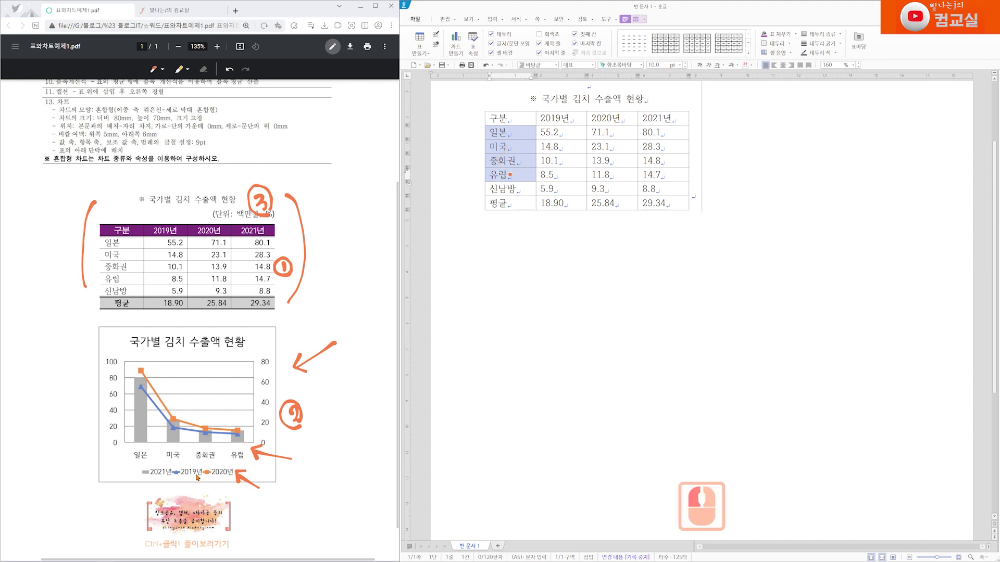
pyautogui.moveTo(553, 118); pyautogui.dragTo(662, 118)
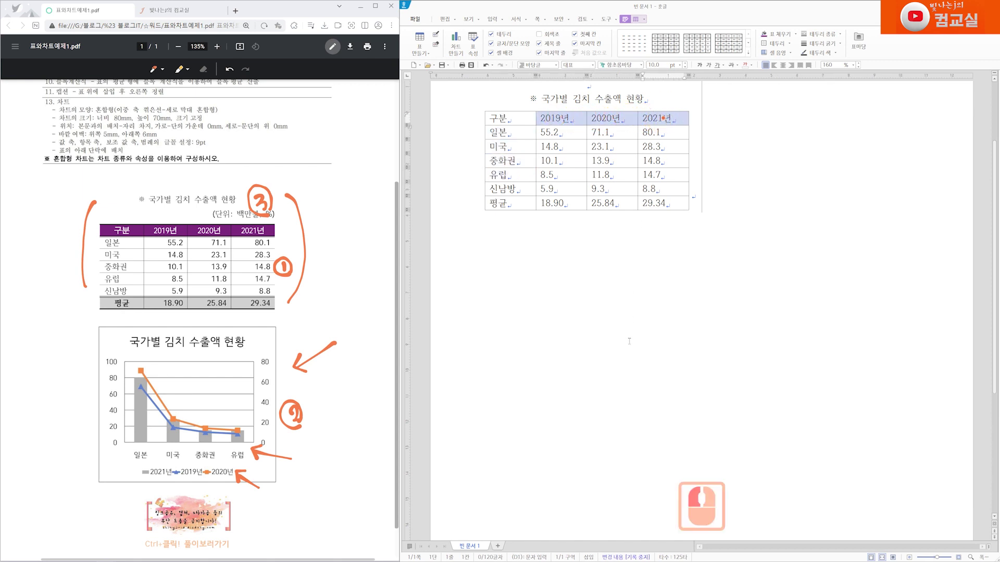
pyautogui.moveTo(491, 116); pyautogui.dragTo(690, 172)
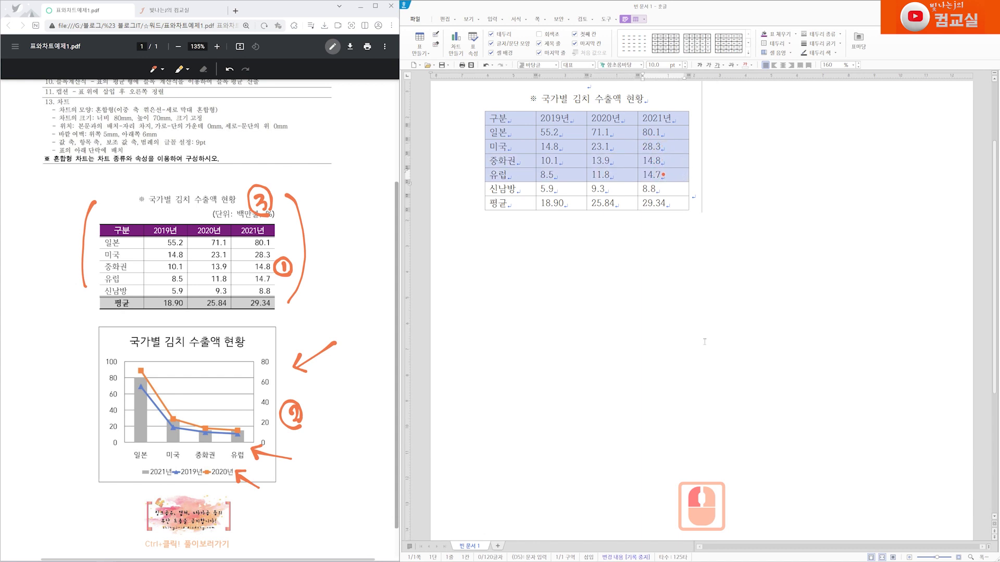
pyautogui.rightClick(624, 162)
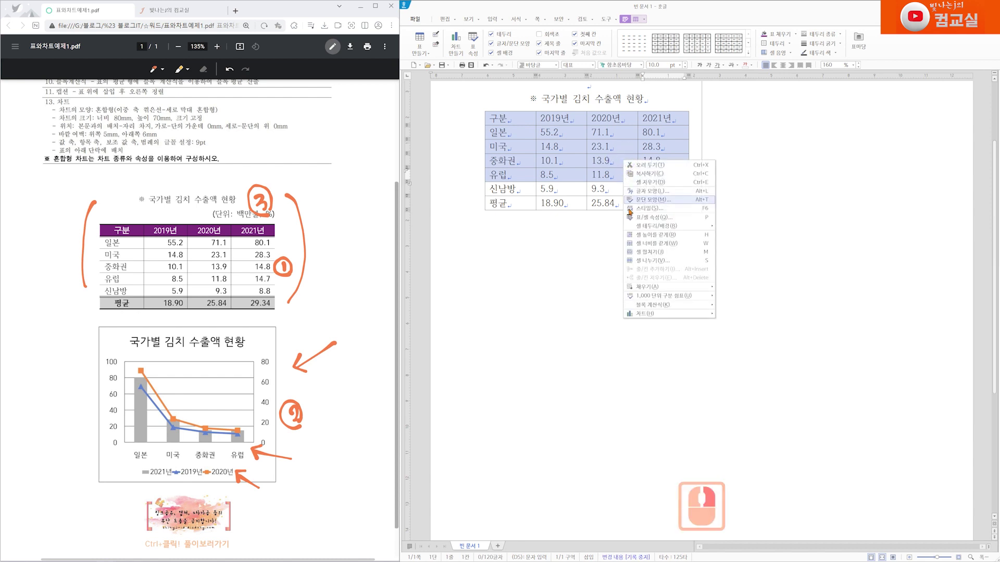
pyautogui.moveTo(652, 315)
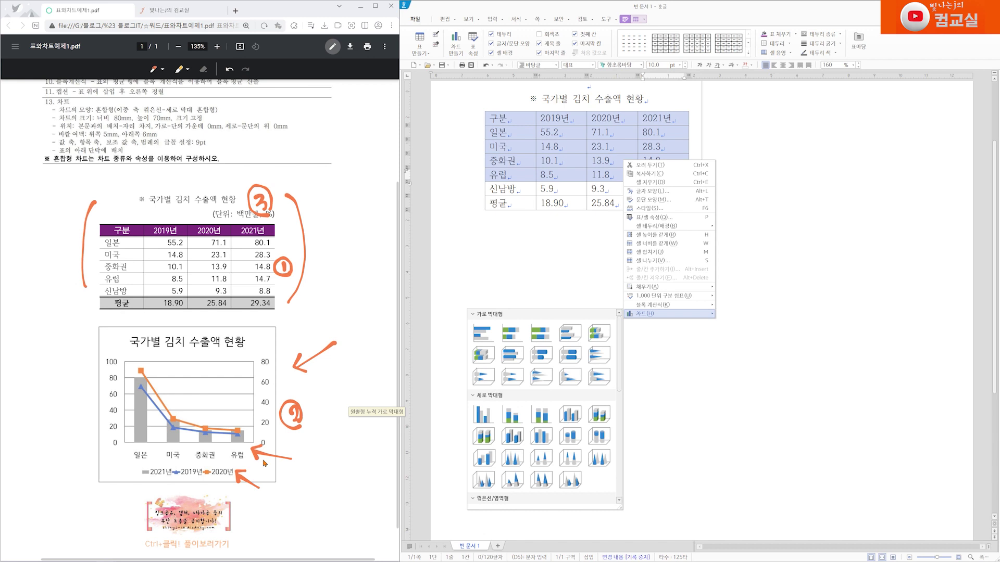
pyautogui.click(481, 416)
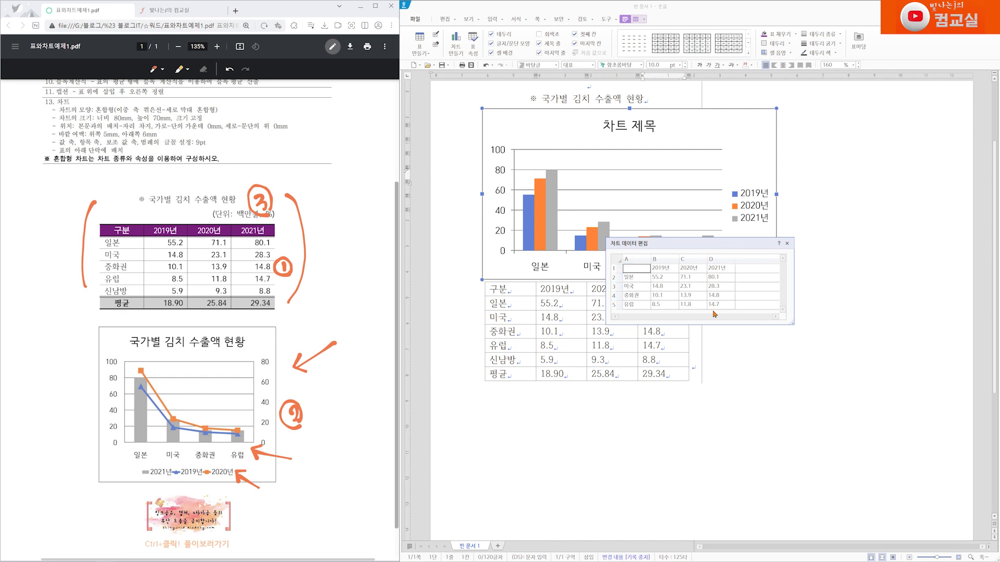
pyautogui.click(786, 243)
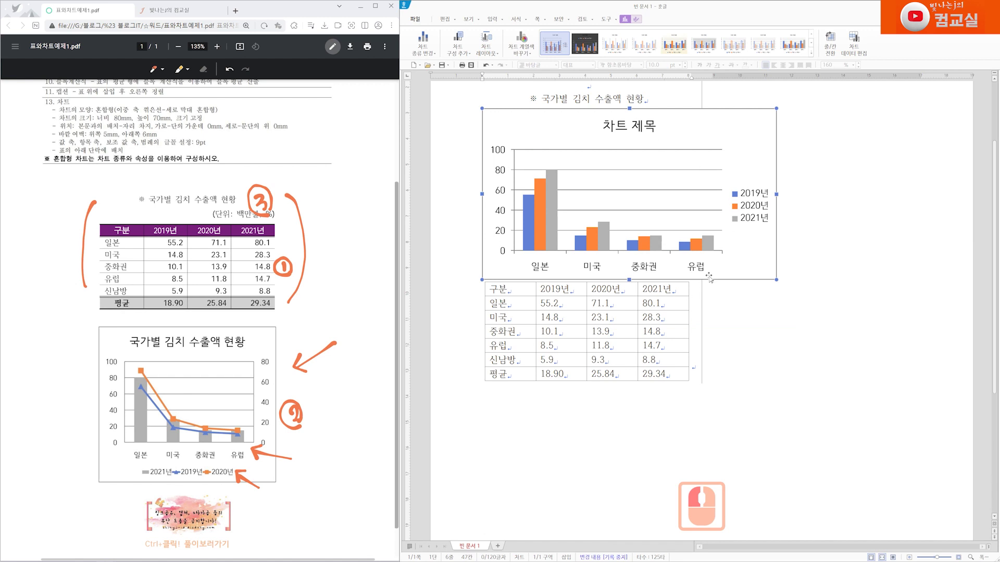
# Step: Narrow the chart to the table's width and move it to a new centred paragraph directly below the table
pyautogui.moveTo(776, 195); pyautogui.dragTo(691, 197)
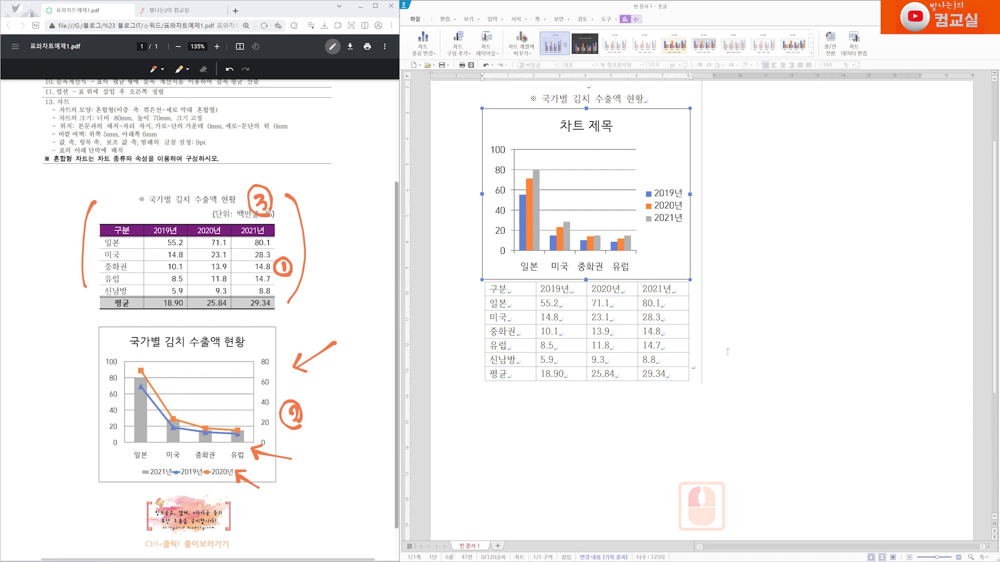
pyautogui.rightClick(669, 156)
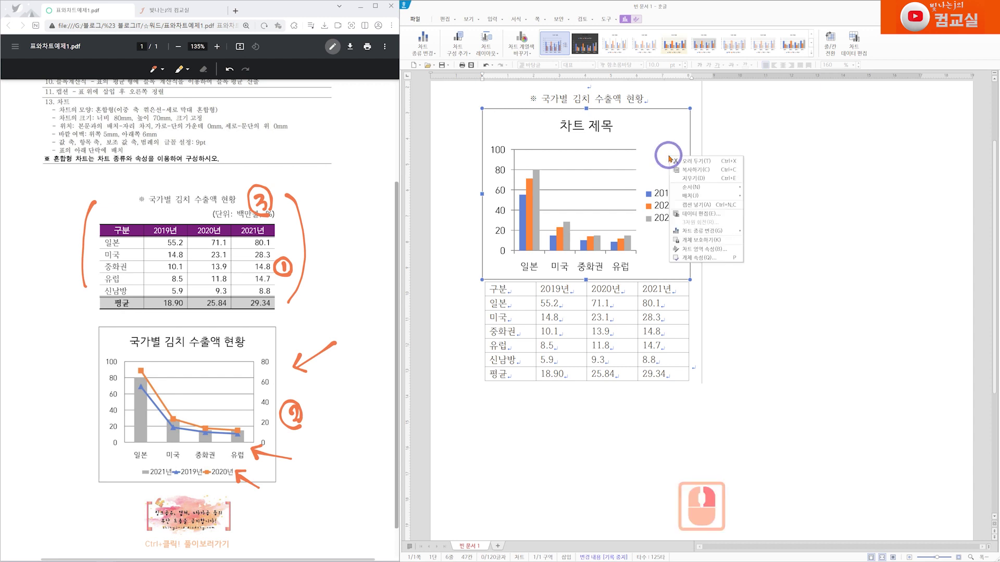
pyautogui.click(700, 162)
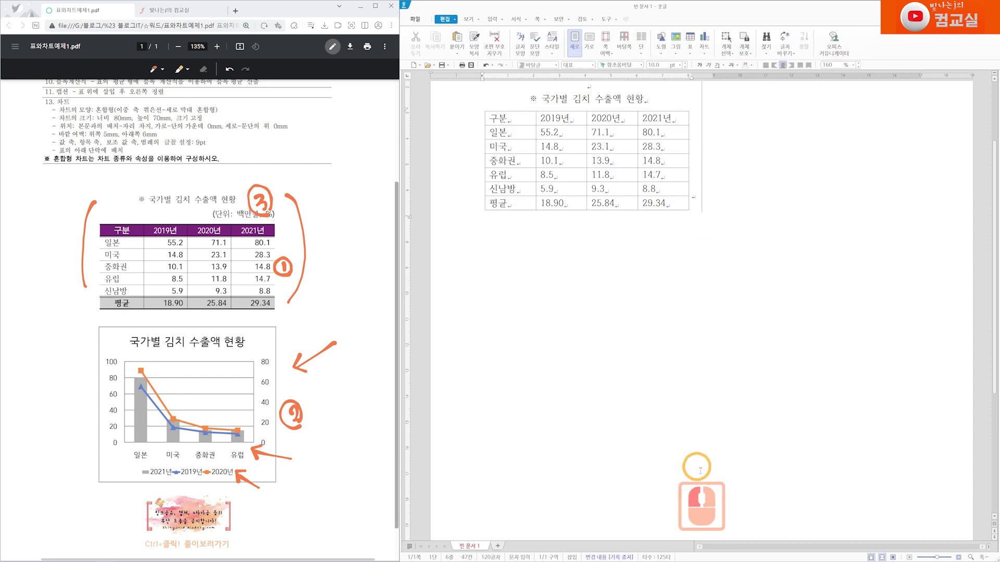
pyautogui.click(692, 196)
pyautogui.click(709, 310)
pyautogui.press('Return')
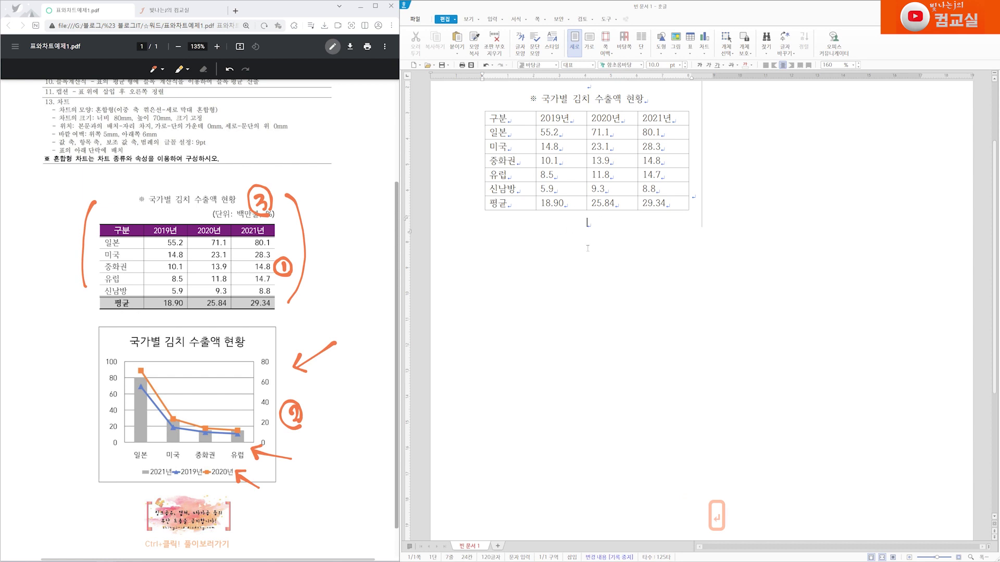
pyautogui.rightClick(593, 226)
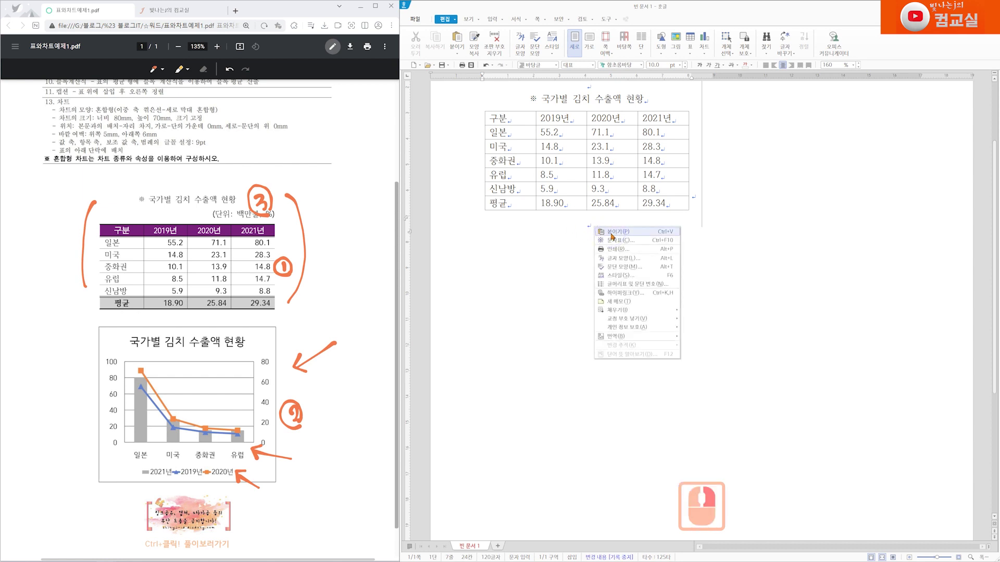
pyautogui.click(611, 233)
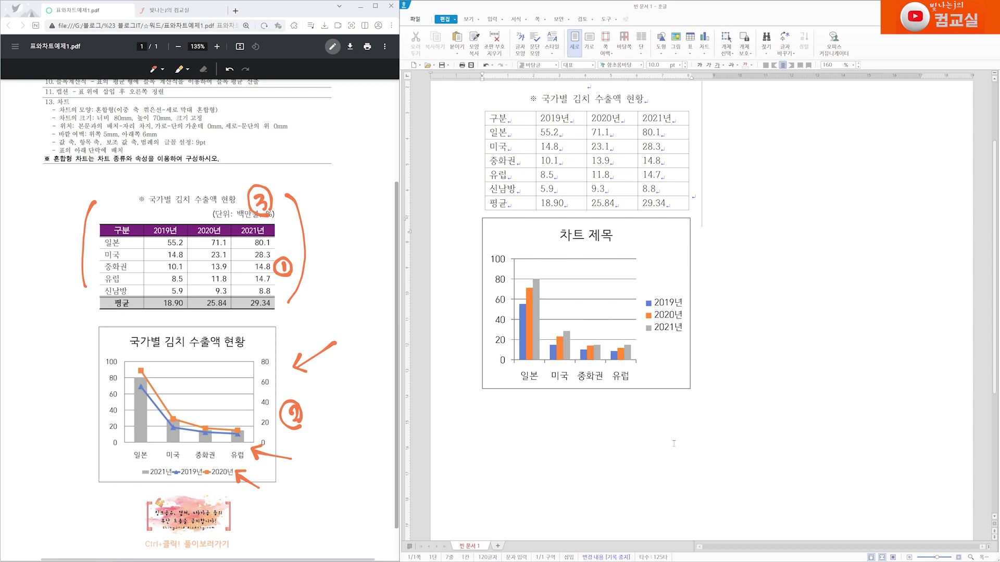
# Step: Add a caption to the table and replace its default text with "(단위: 백만불, %)"
pyautogui.scroll(2, 676, 443)
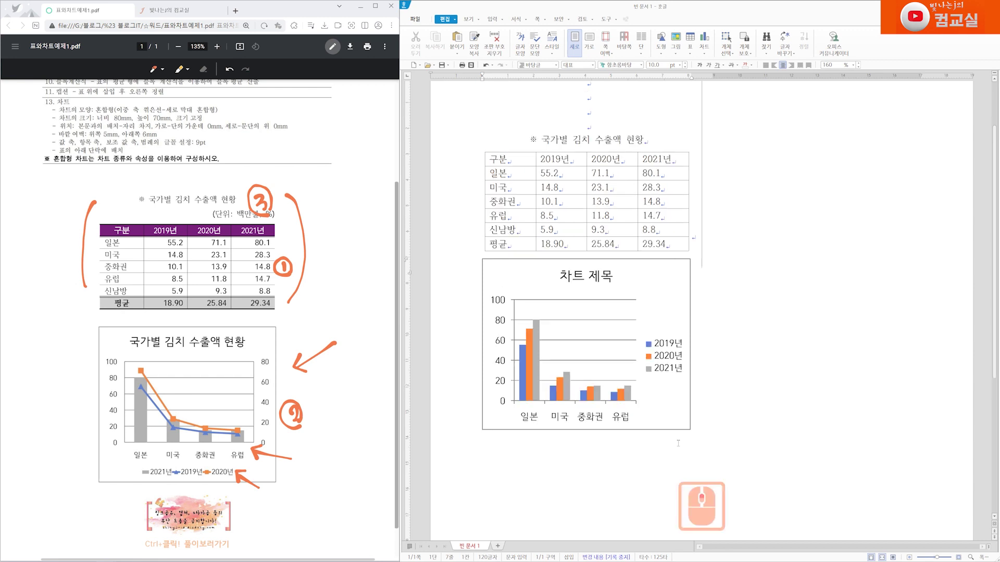
pyautogui.click(655, 251)
pyautogui.click(687, 350)
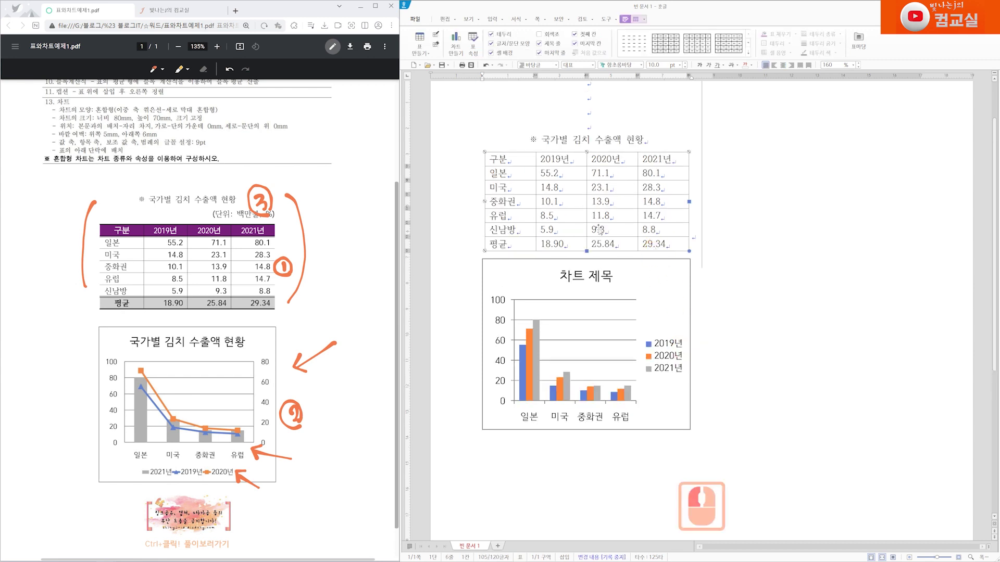
pyautogui.rightClick(596, 207)
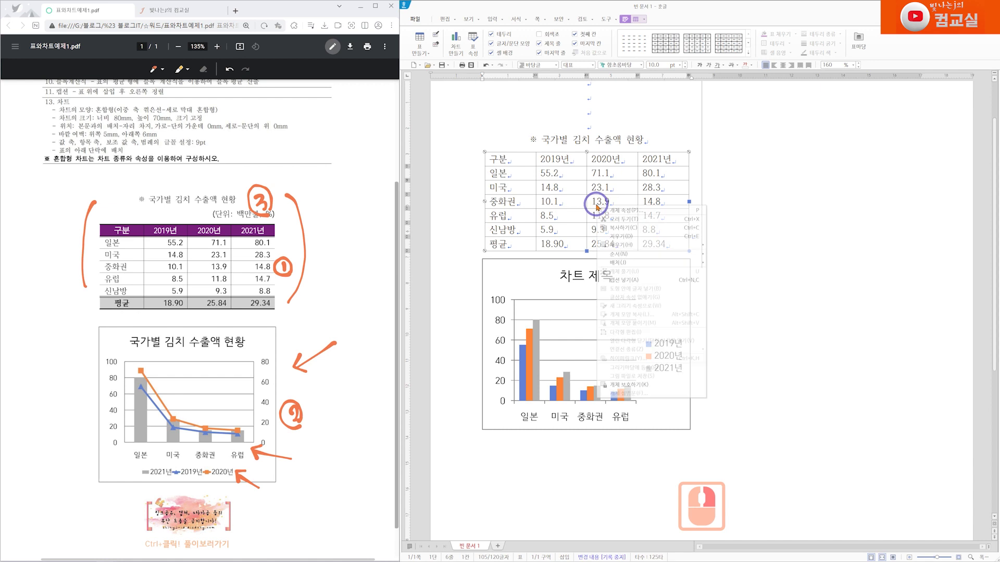
pyautogui.click(621, 283)
pyautogui.click(609, 558)
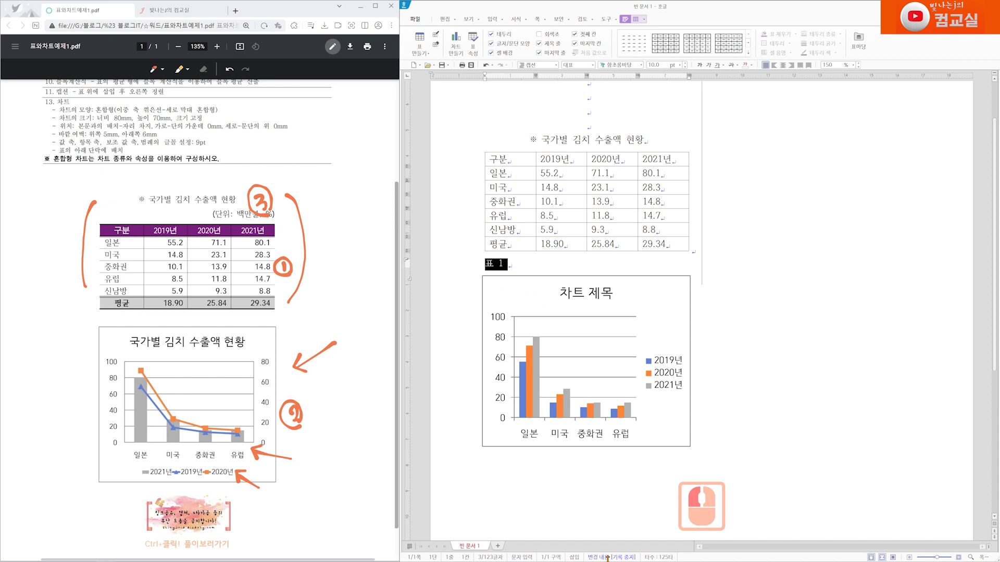
pyautogui.write('(')
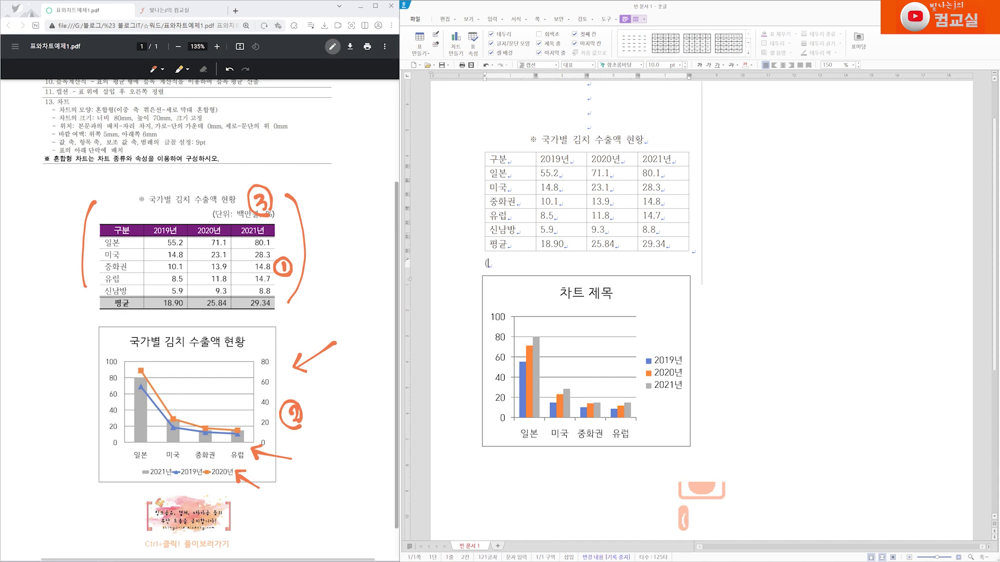
pyautogui.write('단위"')
pyautogui.press('BackSpace')
pyautogui.press('BackSpace')
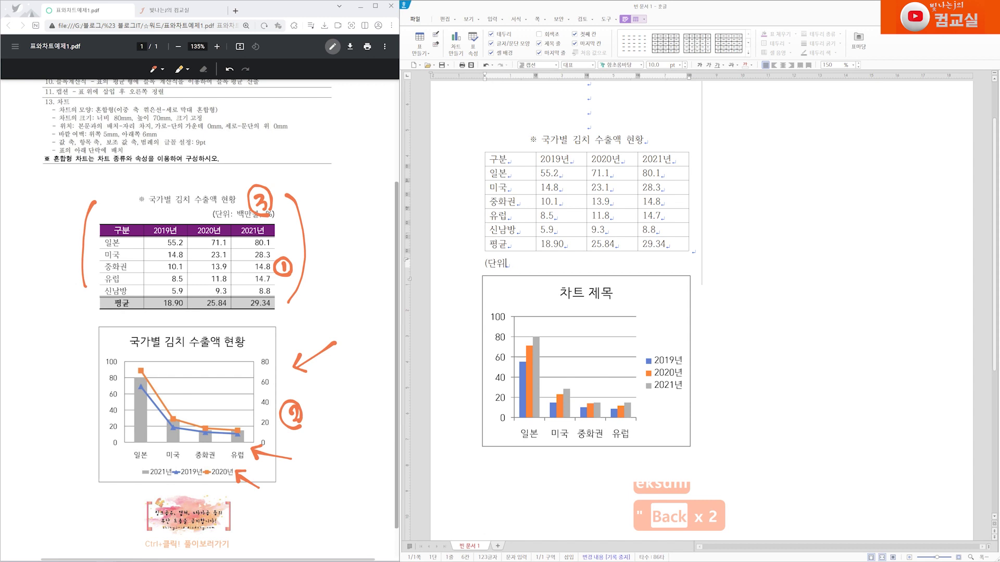
pyautogui.write(':')
pyautogui.write('백만불, ')
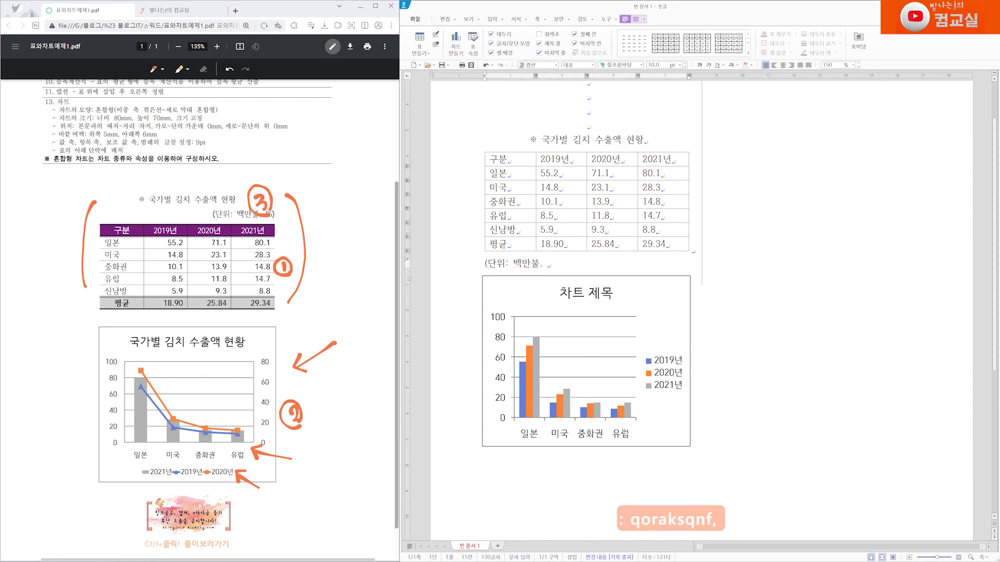
pyautogui.write('%)')
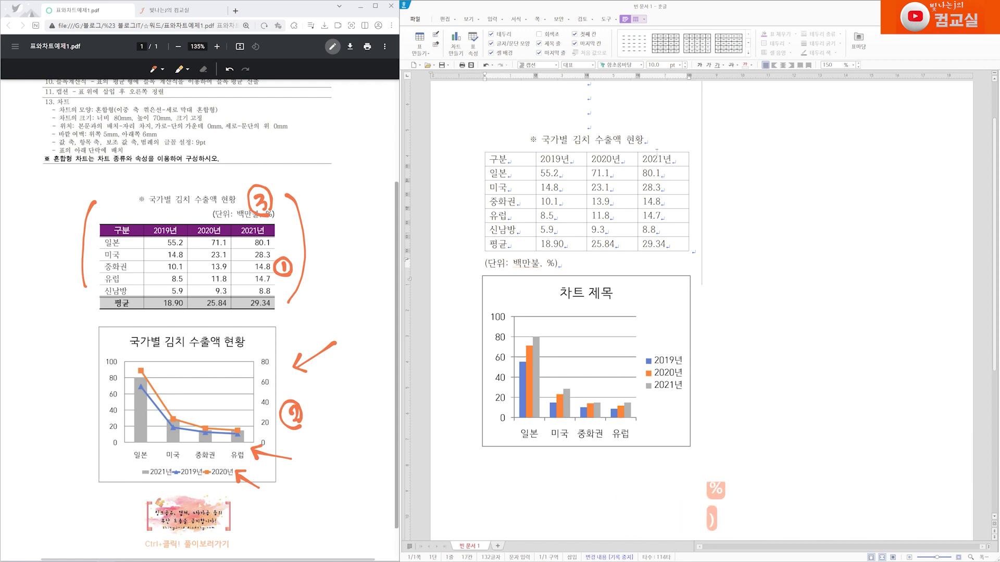
# Step: Set the table's caption position to above the table and right-align the caption text
pyautogui.doubleClick(657, 153)
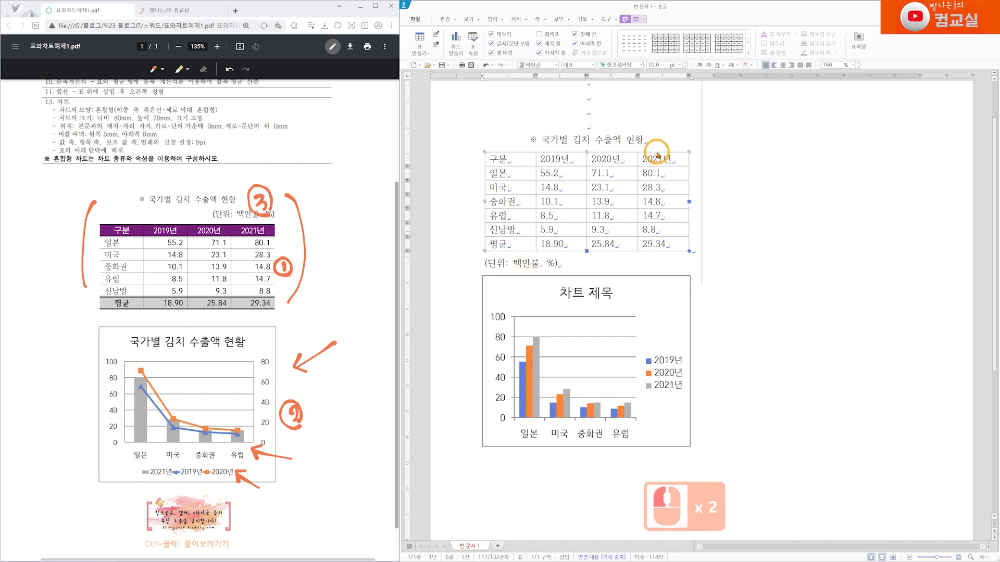
pyautogui.click(624, 235)
pyautogui.click(790, 176)
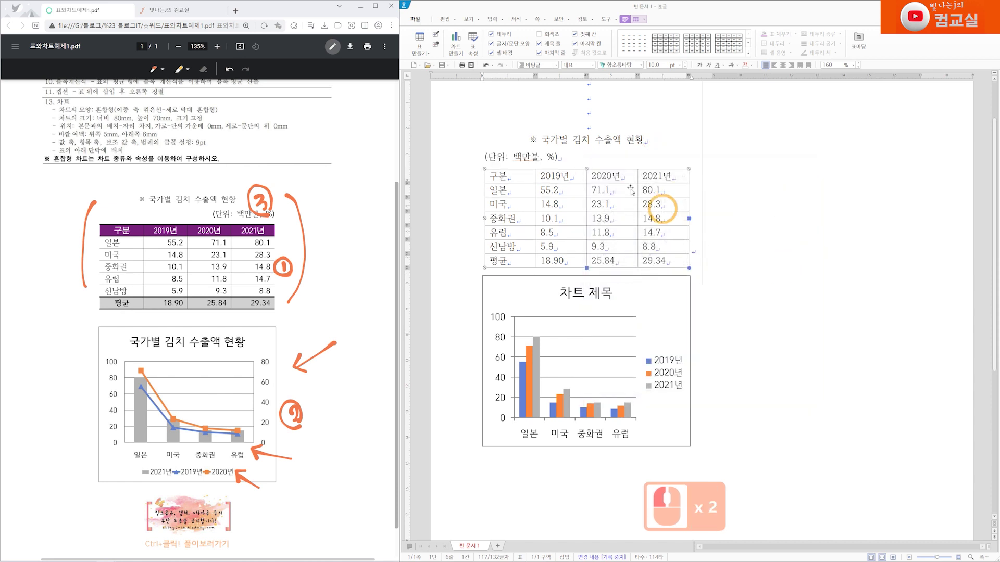
pyautogui.click(566, 161)
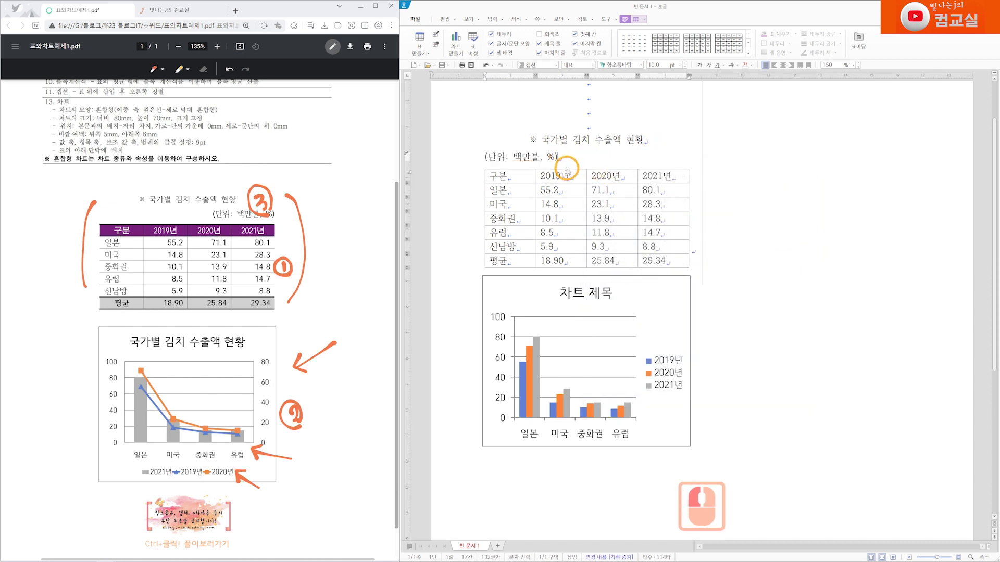
pyautogui.click(790, 65)
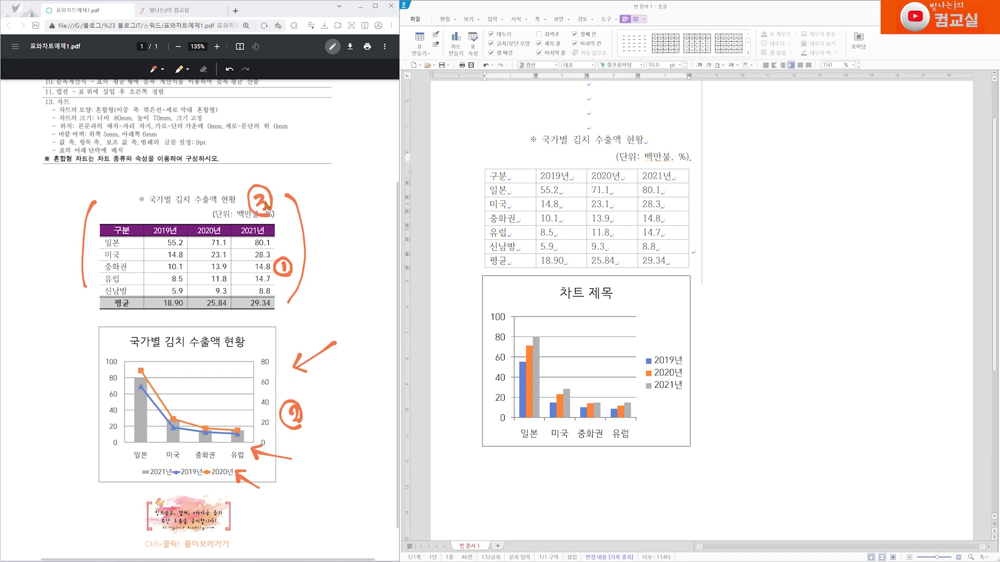
# Step: Circle the "9. 표" heading in pen in the PDF and draw a line down alongside its table requirements
pyautogui.scroll(2, 309, 364)
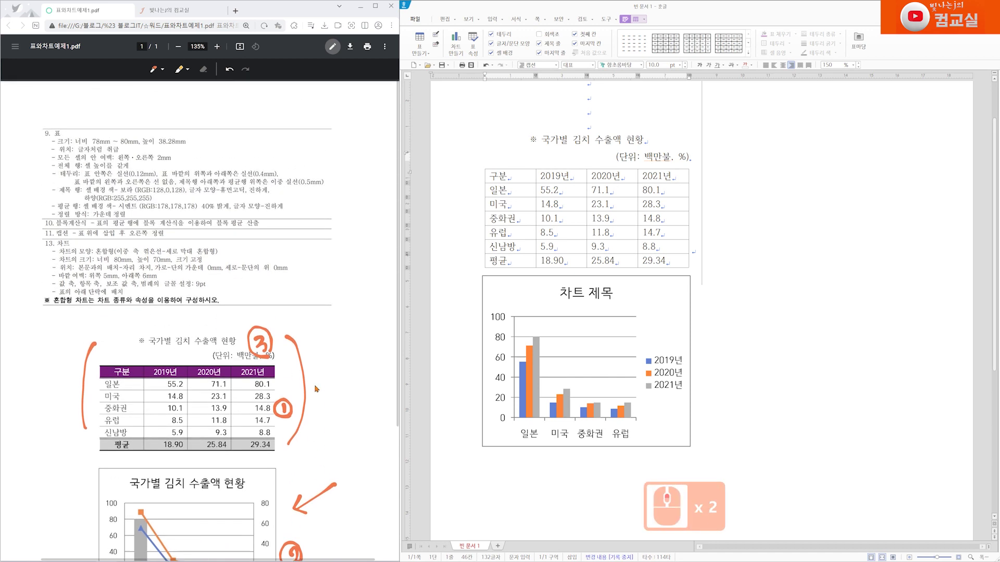
pyautogui.moveTo(52, 123); pyautogui.dragTo(45, 215)
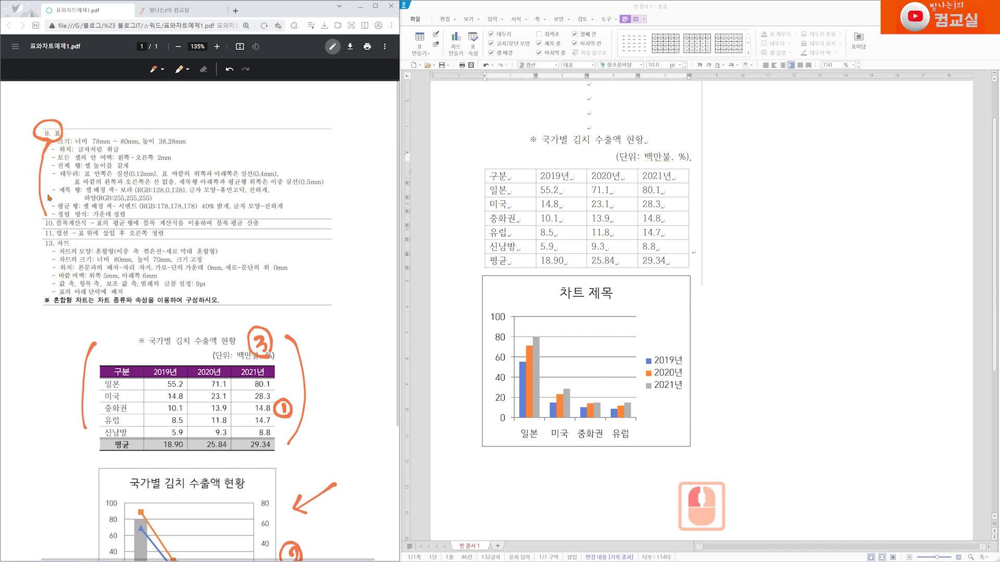
# Step: Format the table per the PDF: purple header row with bold white 휴먼고딕 text, grey average row with bold text, and the specified borders
pyautogui.click(489, 176)
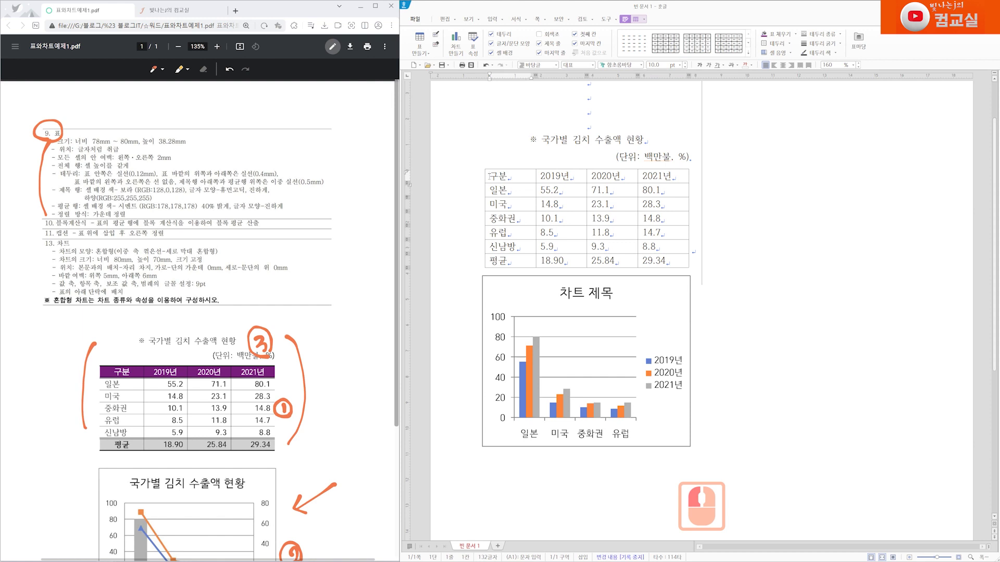
pyautogui.rightClick(490, 176)
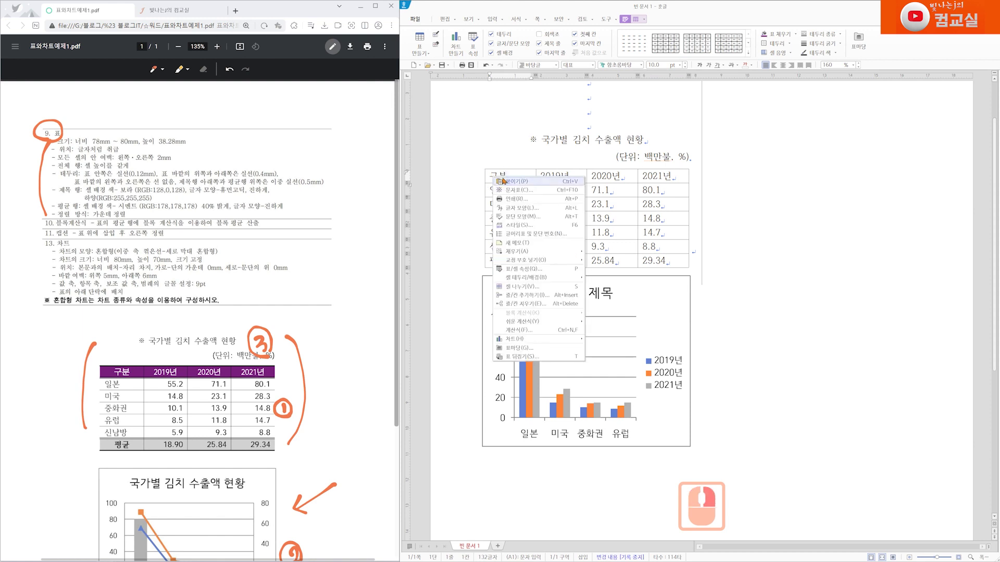
pyautogui.click(524, 190)
pyautogui.click(766, 263)
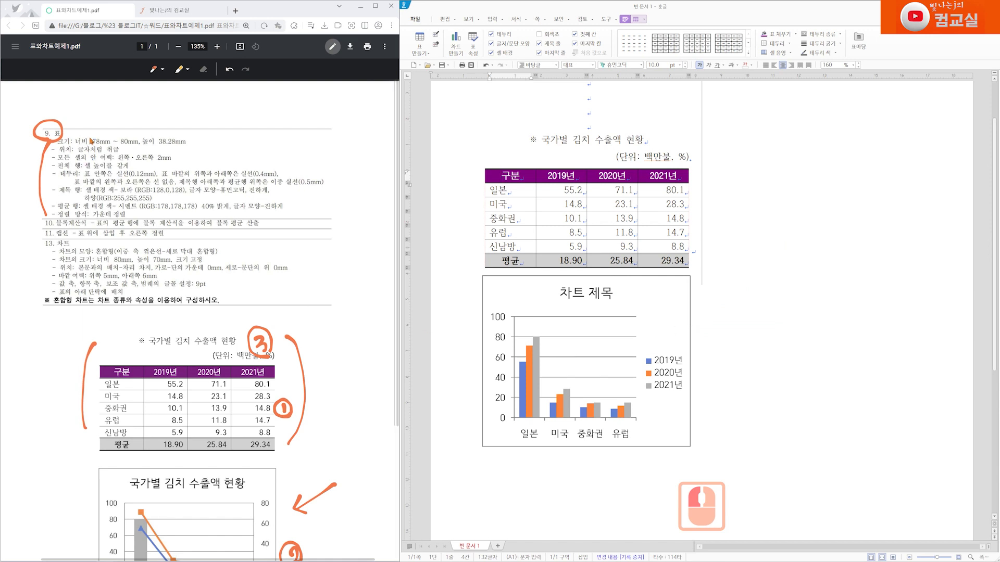
# Step: Strike off the table, block-calculation and caption requirements in pen in the PDF, and draw an arrow at the "차트의 모양" requirement
pyautogui.moveTo(92, 131); pyautogui.dragTo(51, 183)
pyautogui.moveTo(57, 228)
pyautogui.mouseDown()
pyautogui.moveTo(45, 229)
pyautogui.moveTo(47, 240)
pyautogui.mouseUp()
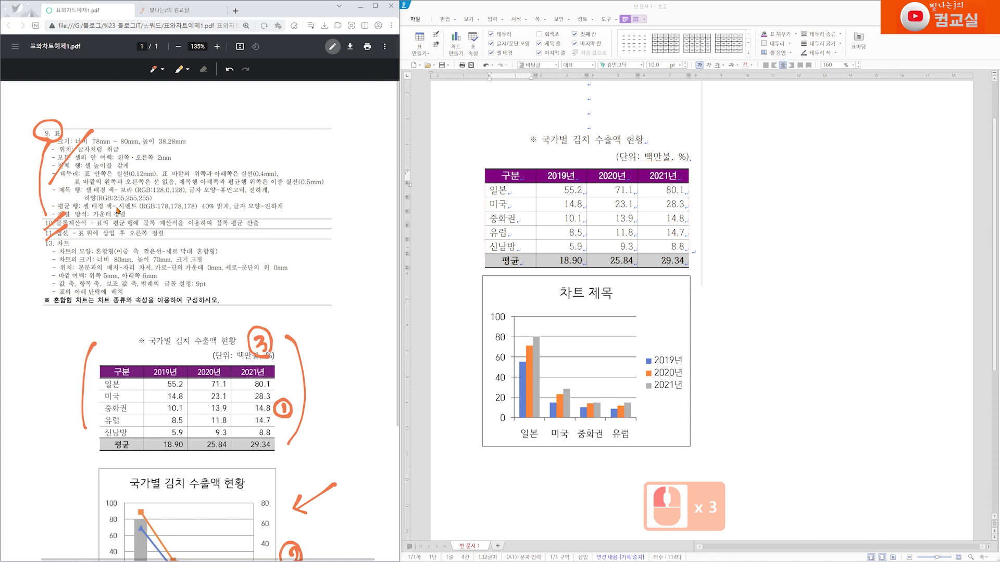
pyautogui.scroll(-1, 75, 230)
pyautogui.scroll(-1, 122, 230)
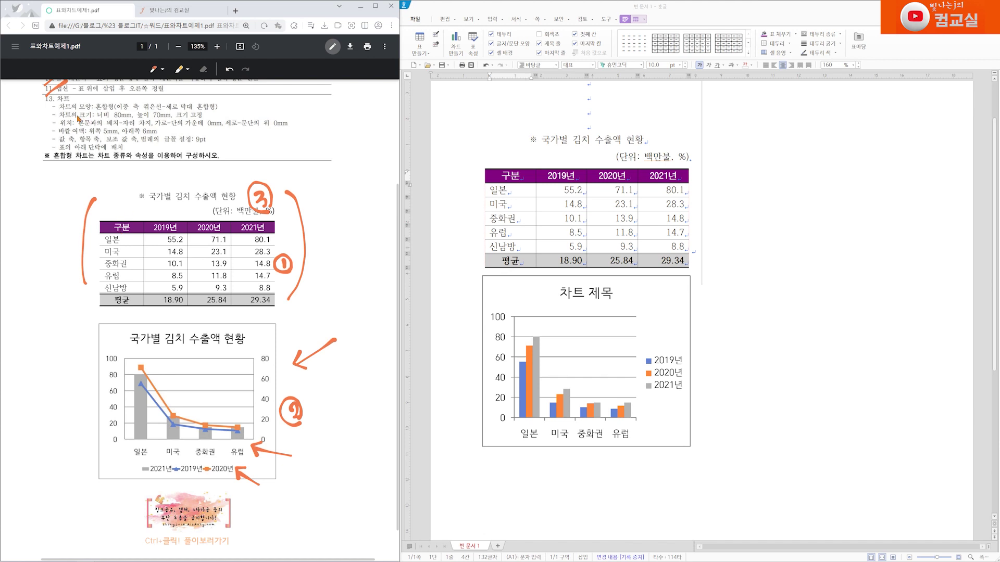
pyautogui.moveTo(36, 108); pyautogui.dragTo(43, 111)
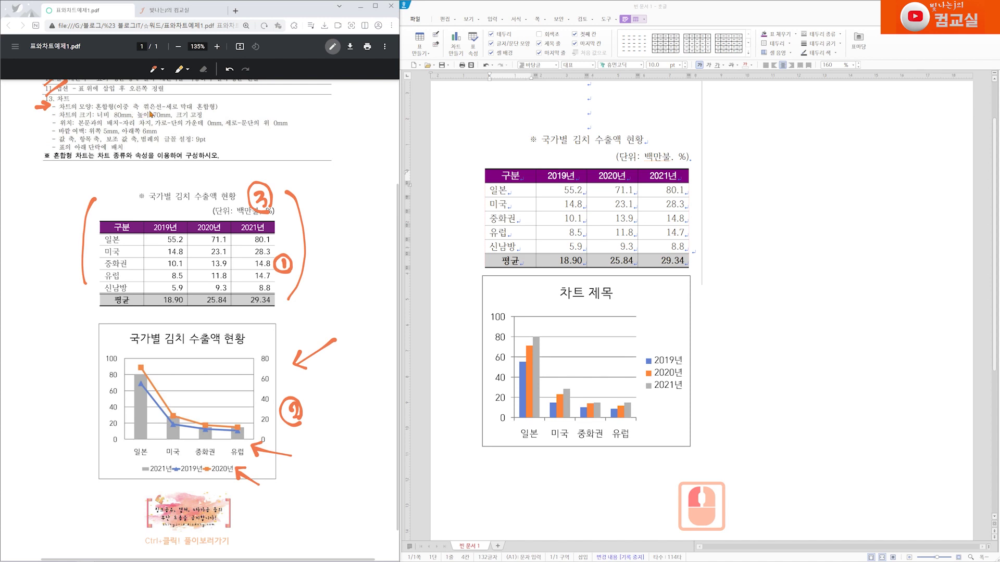
# Step: Mark 꺾은선 and 막대 with pen ticks in the PDF, underline 이중 축, and circle the sample chart's axis maxima 100 and 80
pyautogui.moveTo(148, 95); pyautogui.dragTo(194, 93)
pyautogui.moveTo(106, 110); pyautogui.dragTo(139, 111)
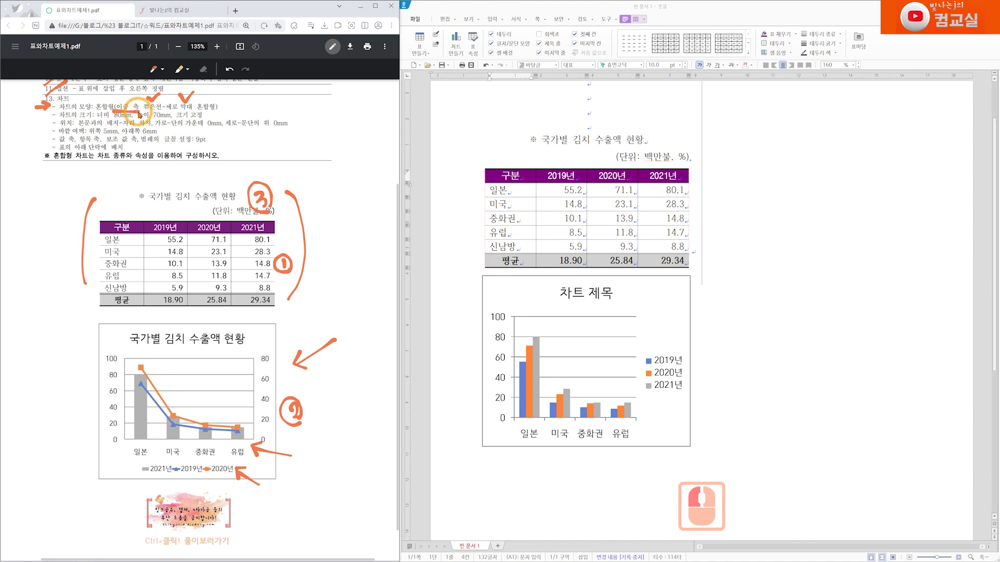
pyautogui.moveTo(124, 371)
pyautogui.mouseDown()
pyautogui.moveTo(102, 348)
pyautogui.moveTo(125, 358)
pyautogui.mouseUp()
pyautogui.moveTo(269, 351)
pyautogui.mouseDown()
pyautogui.moveTo(257, 368)
pyautogui.moveTo(273, 367)
pyautogui.mouseUp()
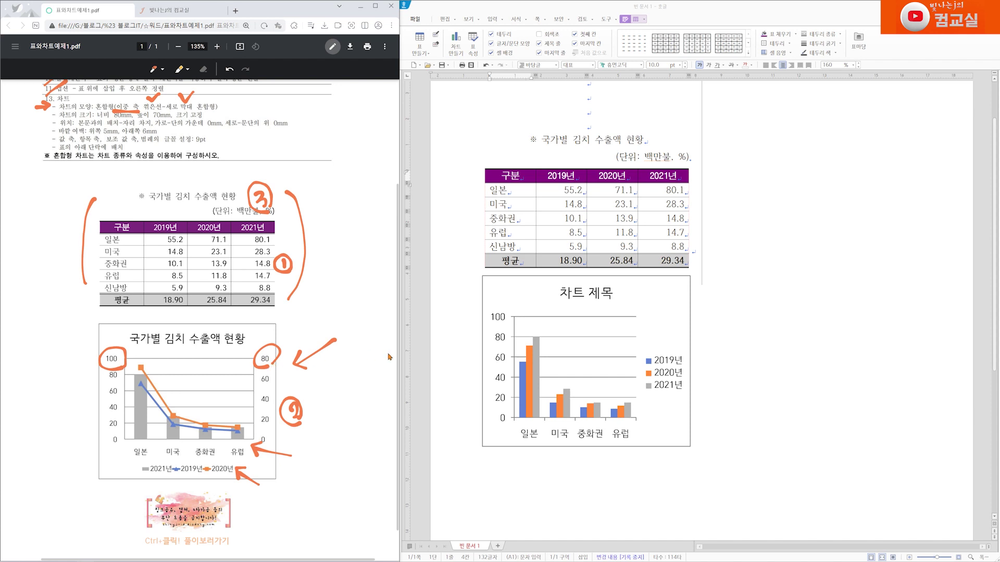
# Step: Select the document's chart and its 2021년 and 2020년 bar series in turn to compare them with the PDF's sample chart
pyautogui.click(664, 407)
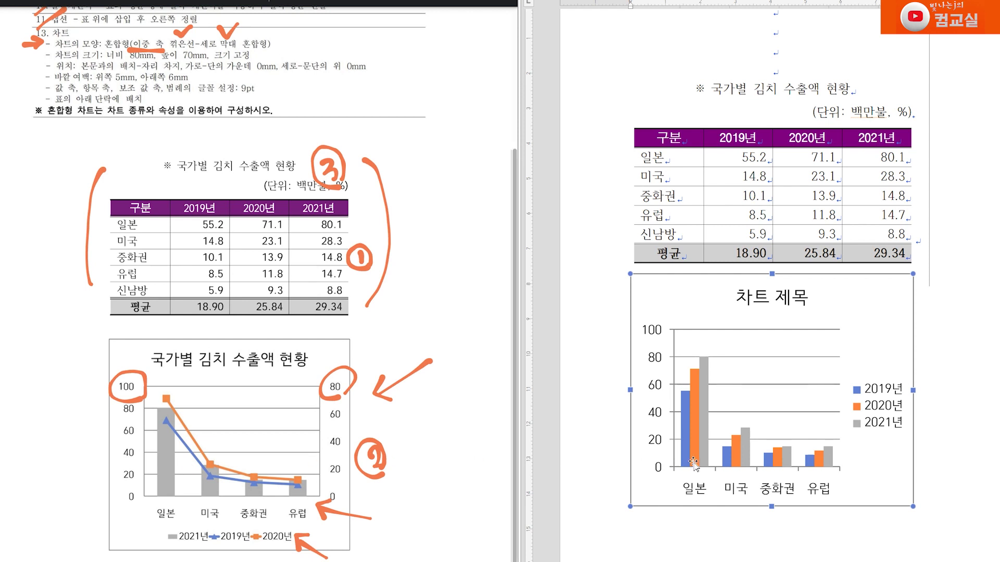
pyautogui.click(704, 396)
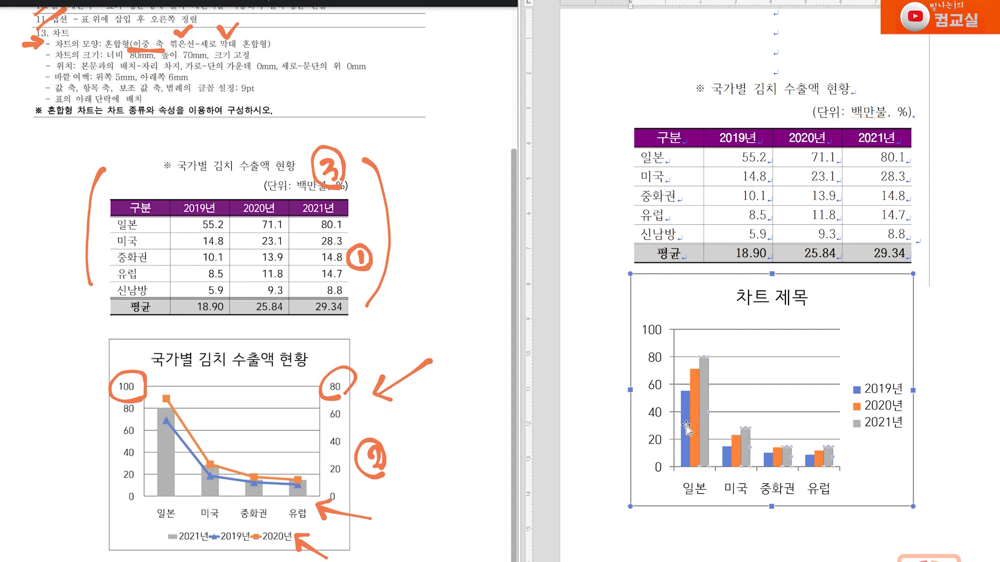
pyautogui.click(689, 403)
pyautogui.click(695, 465)
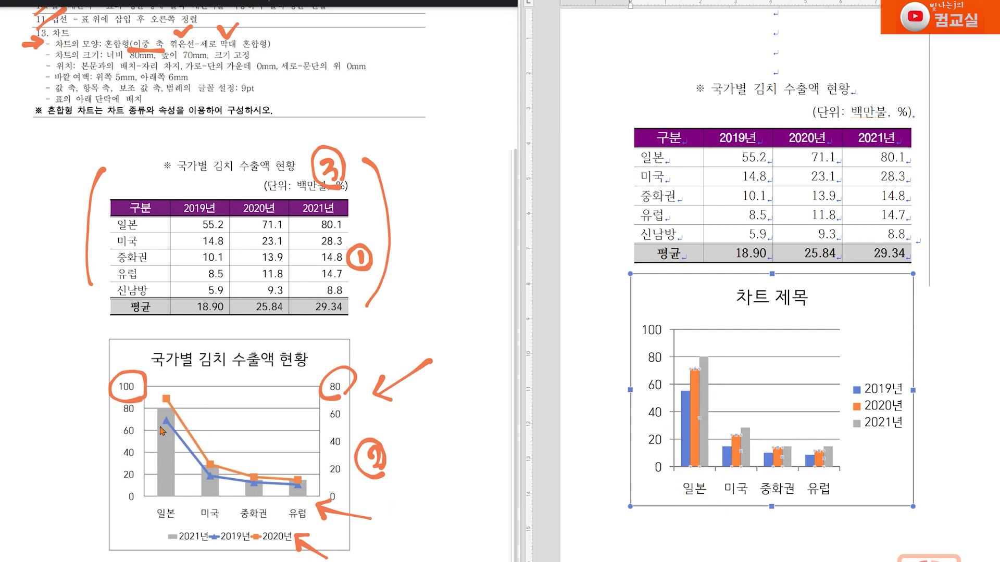